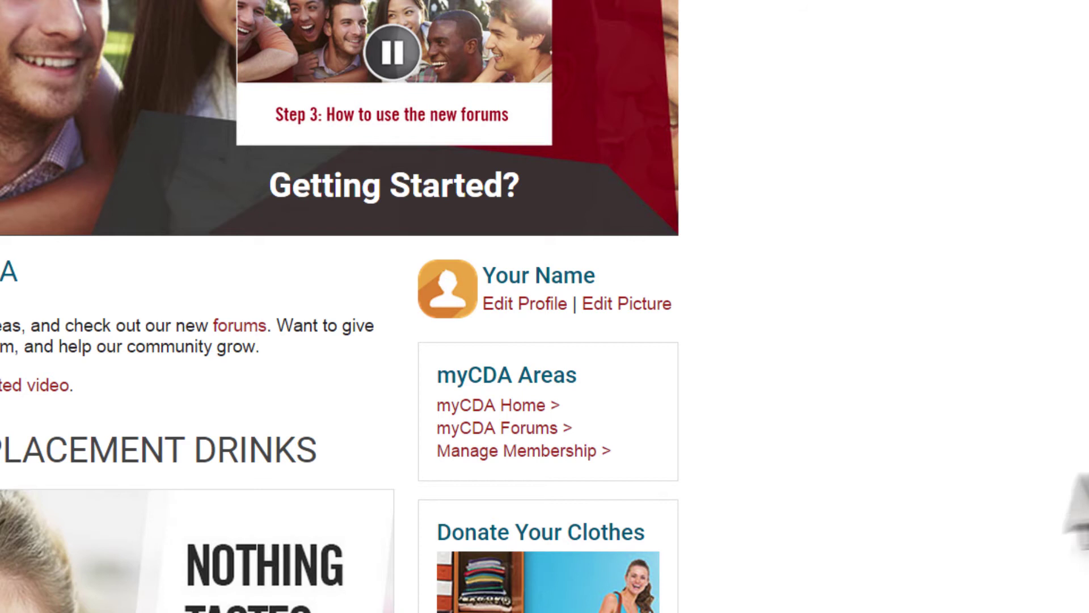
Upload mypic.jpg through Edit Picture and save it as the profile photo
click(611, 304)
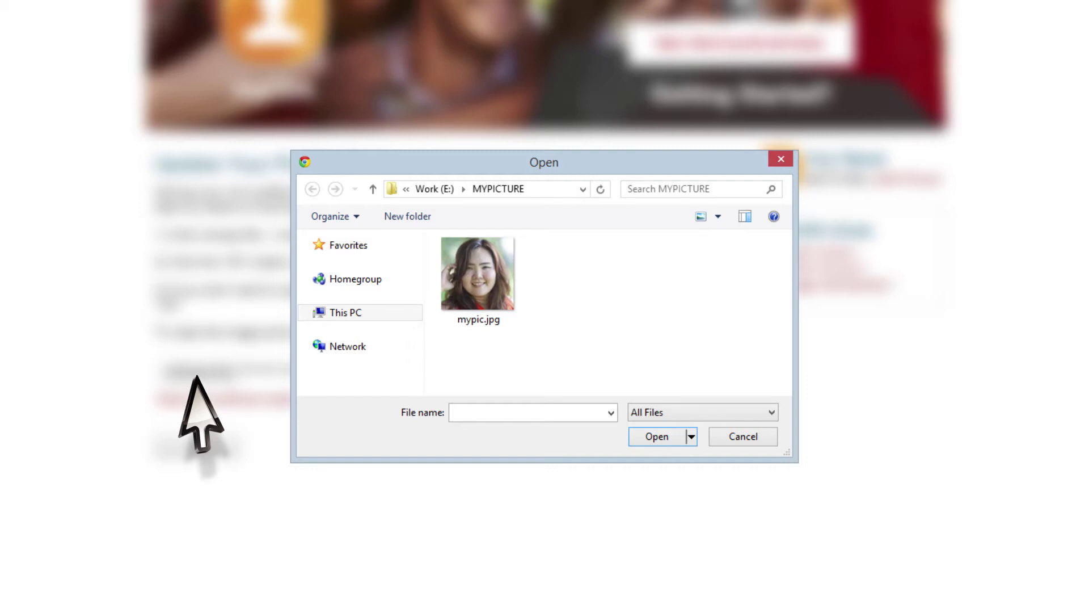
click(499, 290)
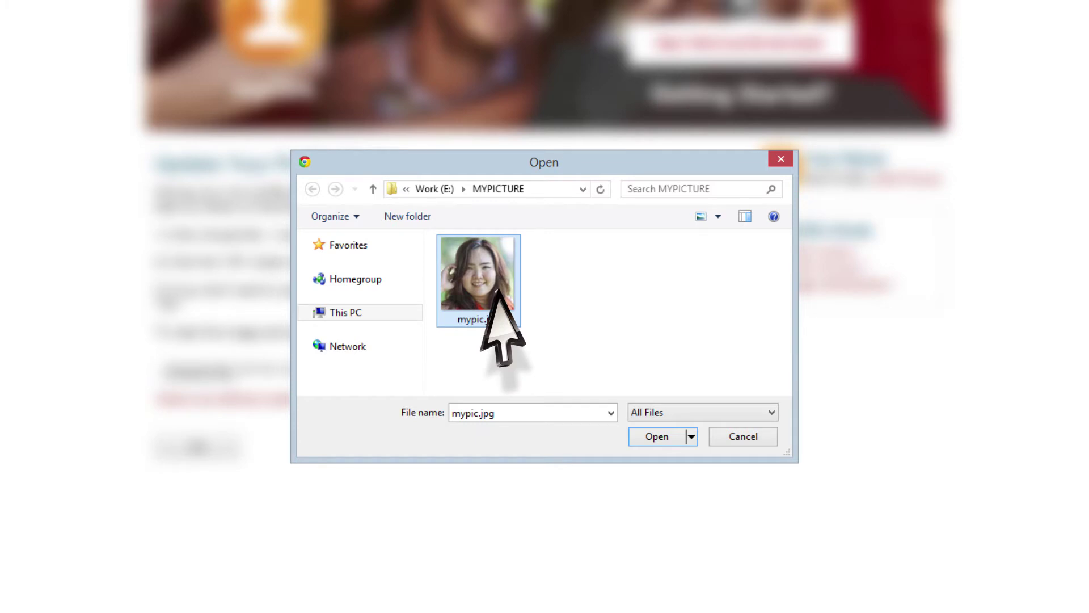
click(660, 436)
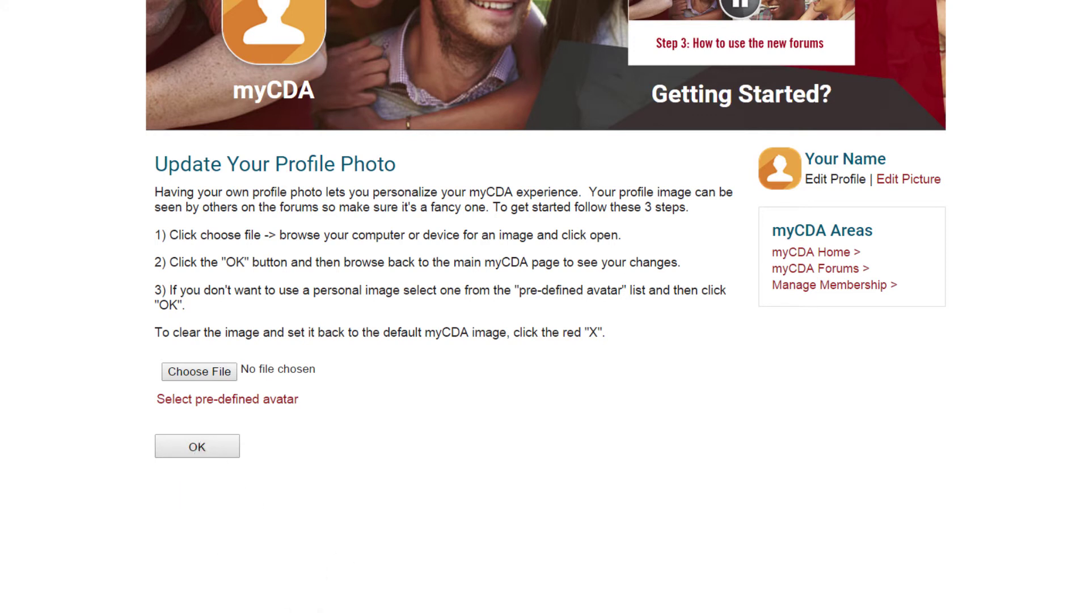
click(197, 446)
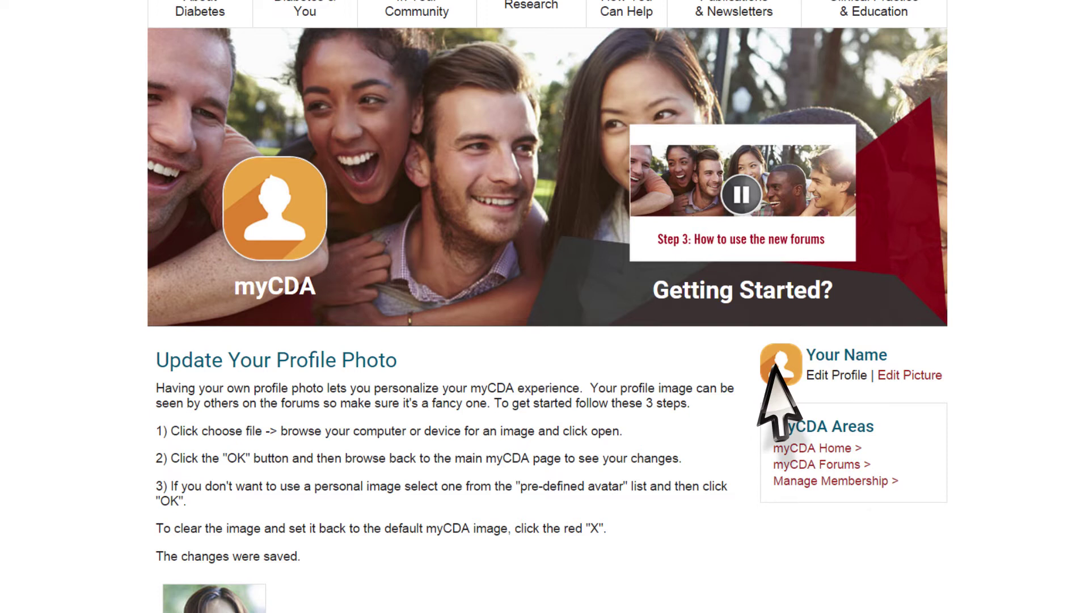
Return to the page top to see mypic.jpg in the myCDA badge and sidebar
click(780, 237)
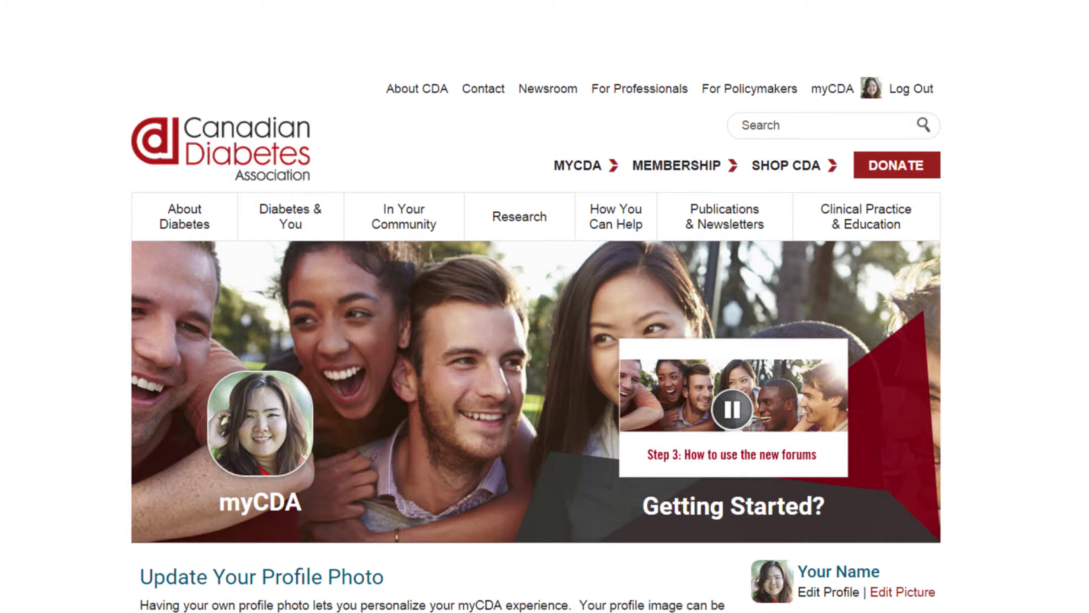
Delete the uploaded photo and confirm, restoring the default orange profile icon
scroll(536, 306, down, 8)
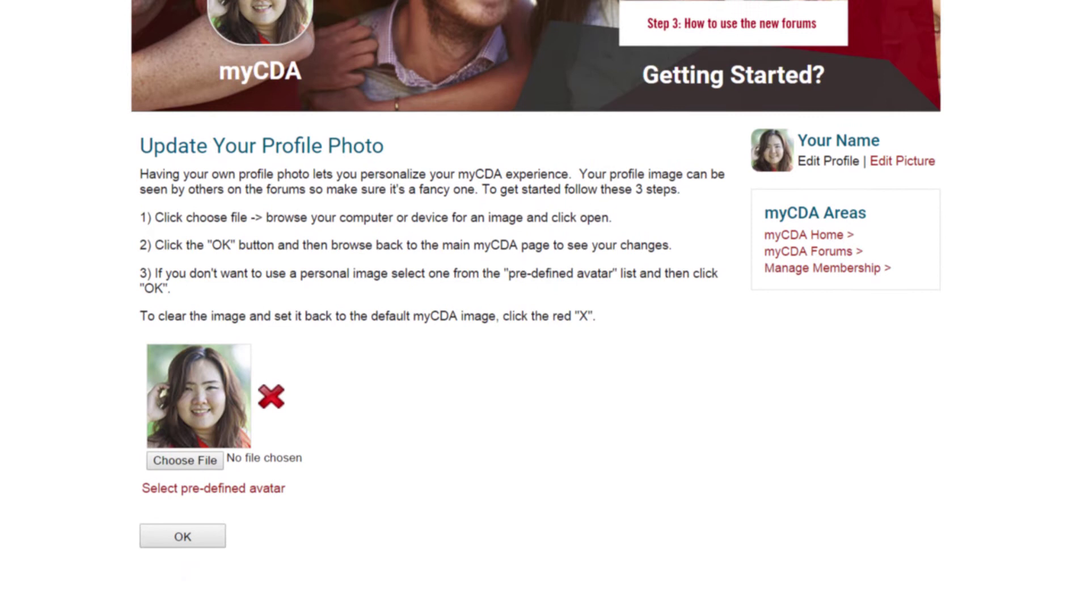
click(272, 379)
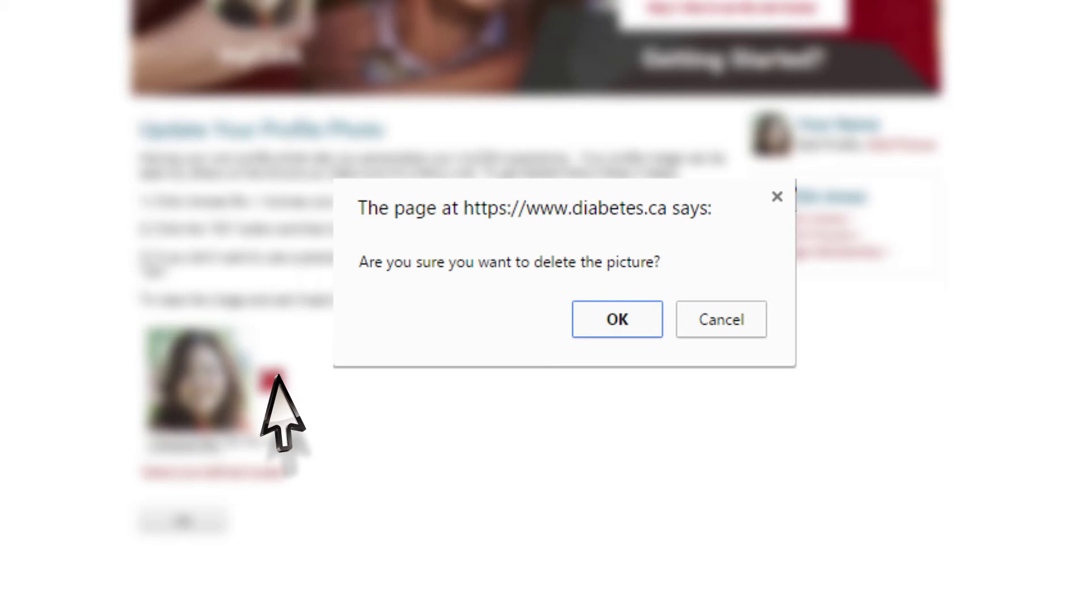
click(613, 315)
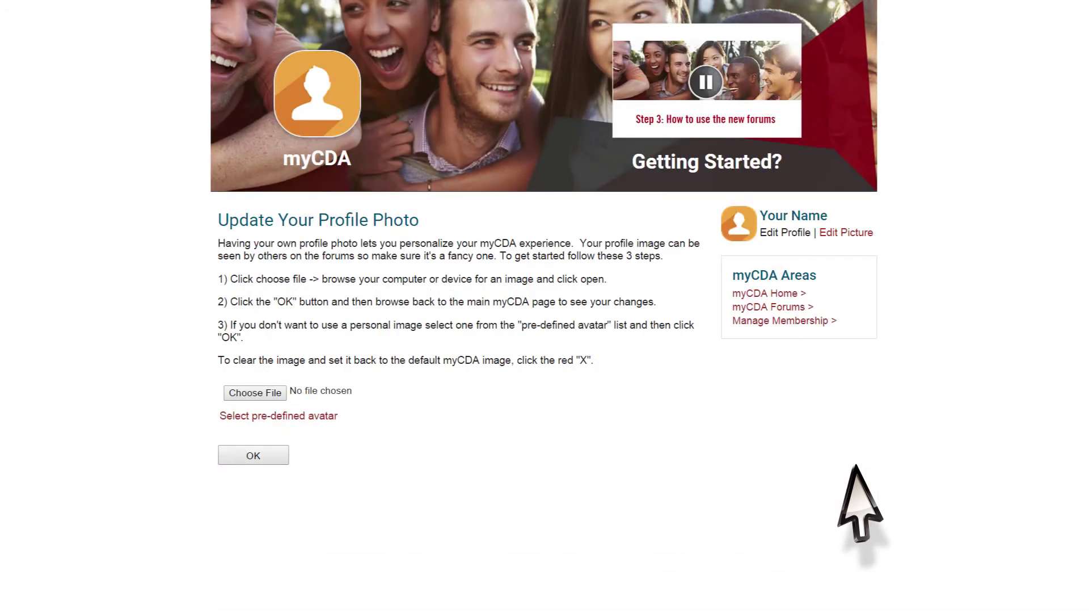
Choose the dark-haired cartoon man from the predefined avatars and save it as the picture
click(285, 415)
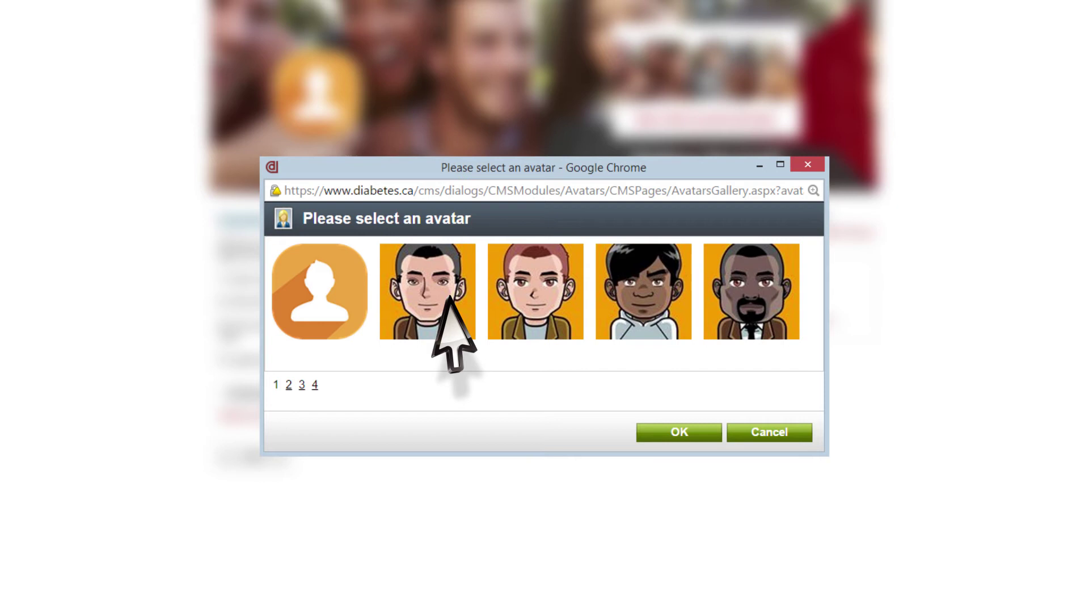
click(675, 435)
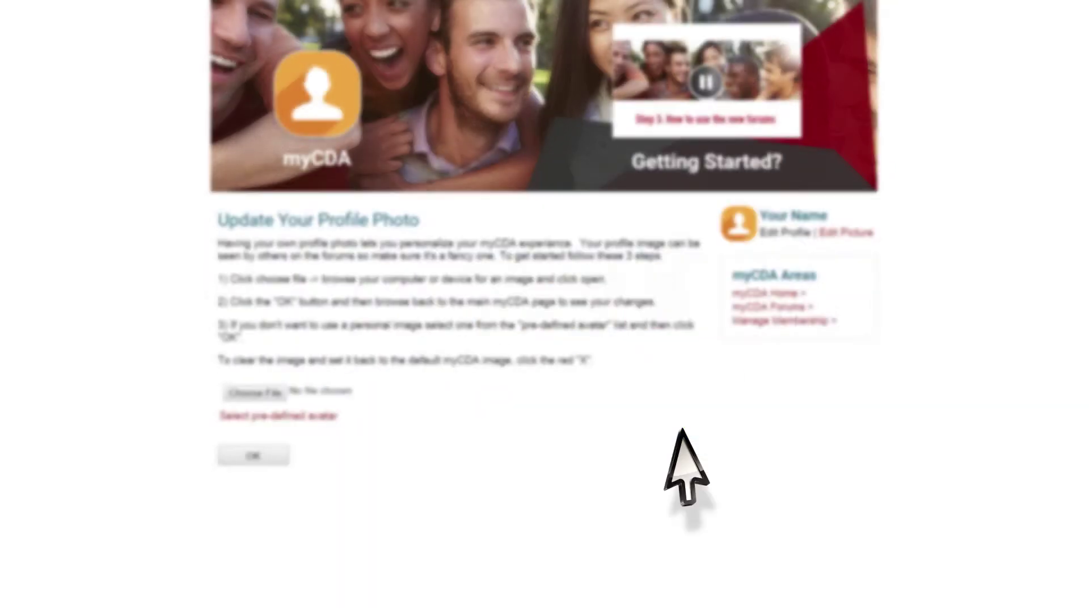
click(253, 455)
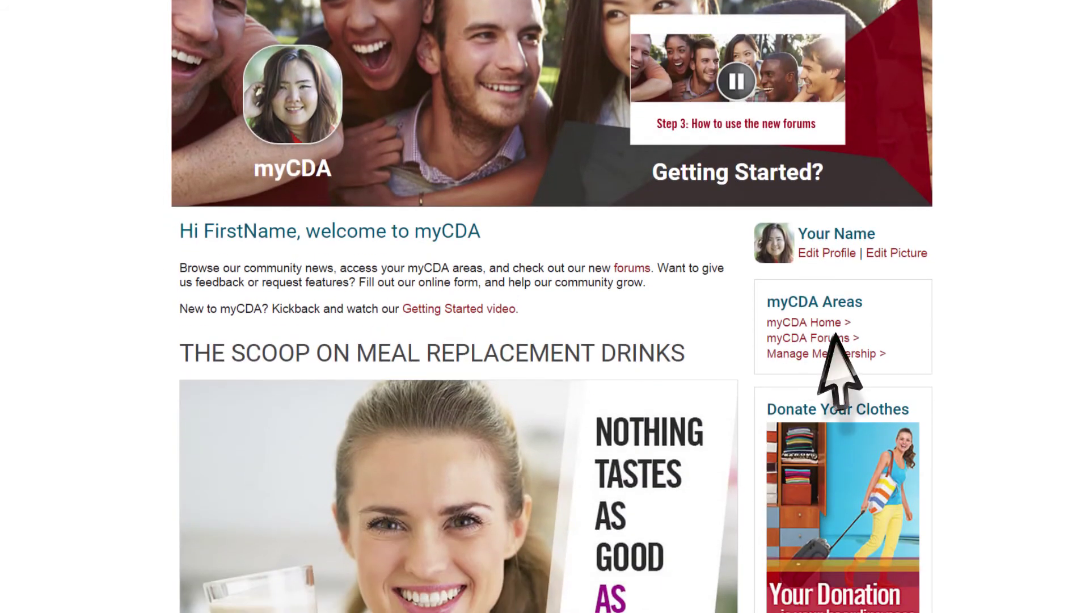
Browse the myCDA Forums, Diabetes Events and D-Camps, then open Diabetes General
click(833, 337)
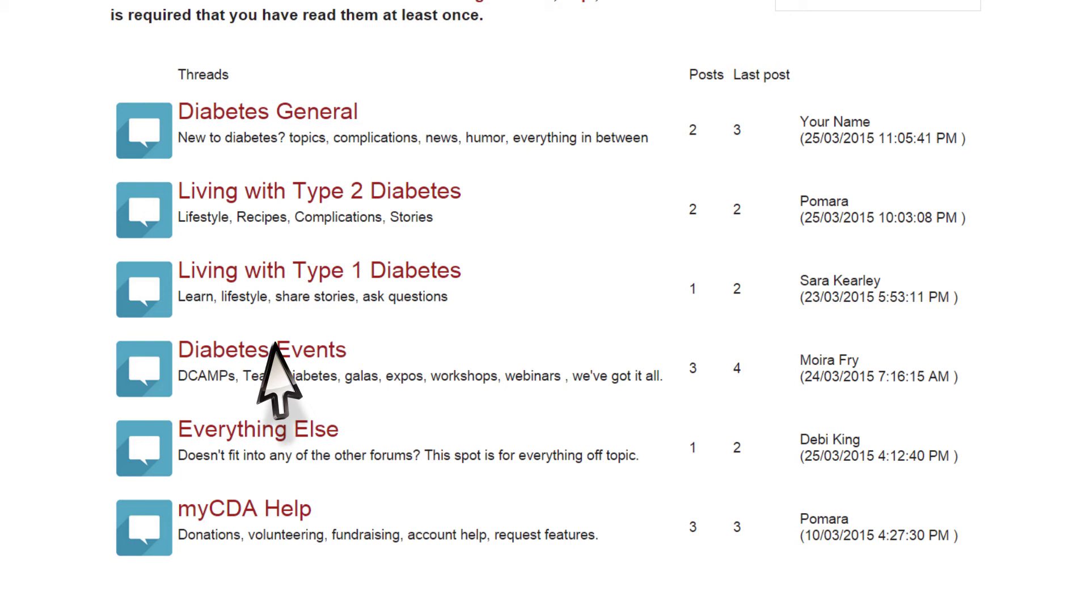
click(275, 347)
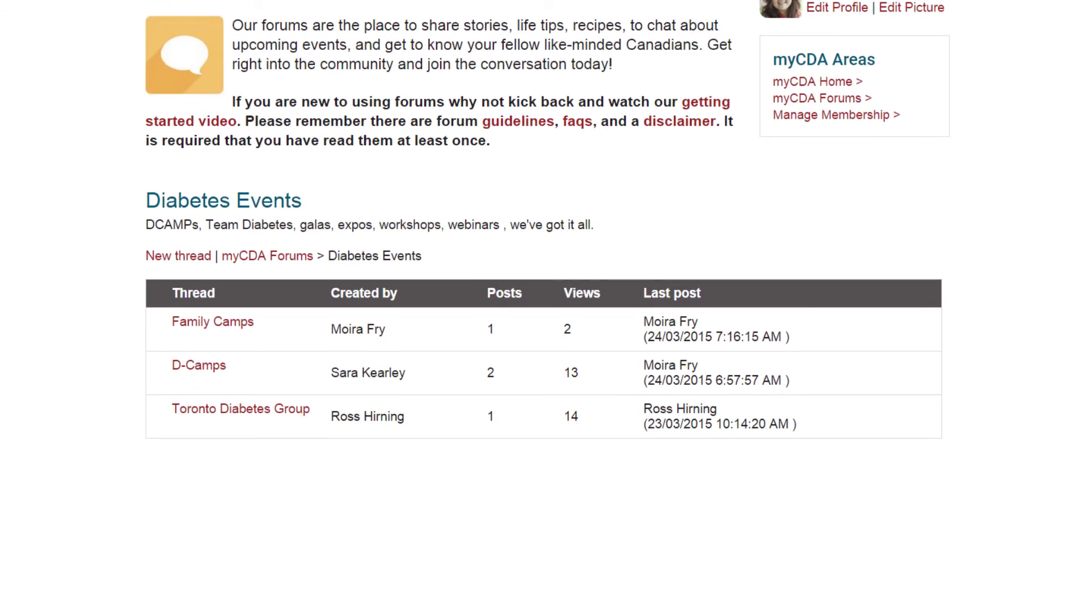
click(218, 364)
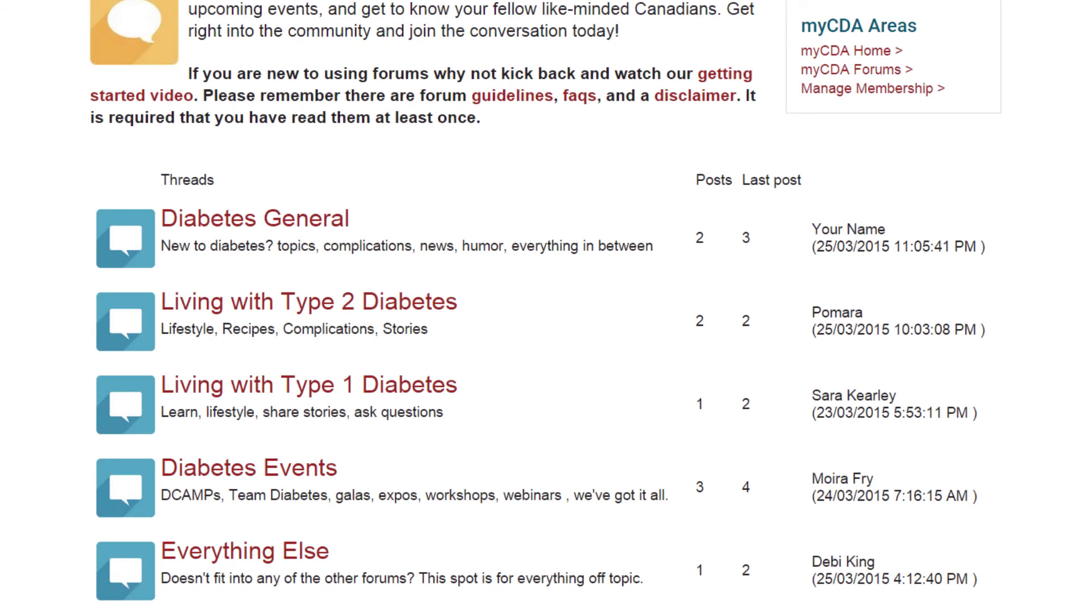
click(218, 221)
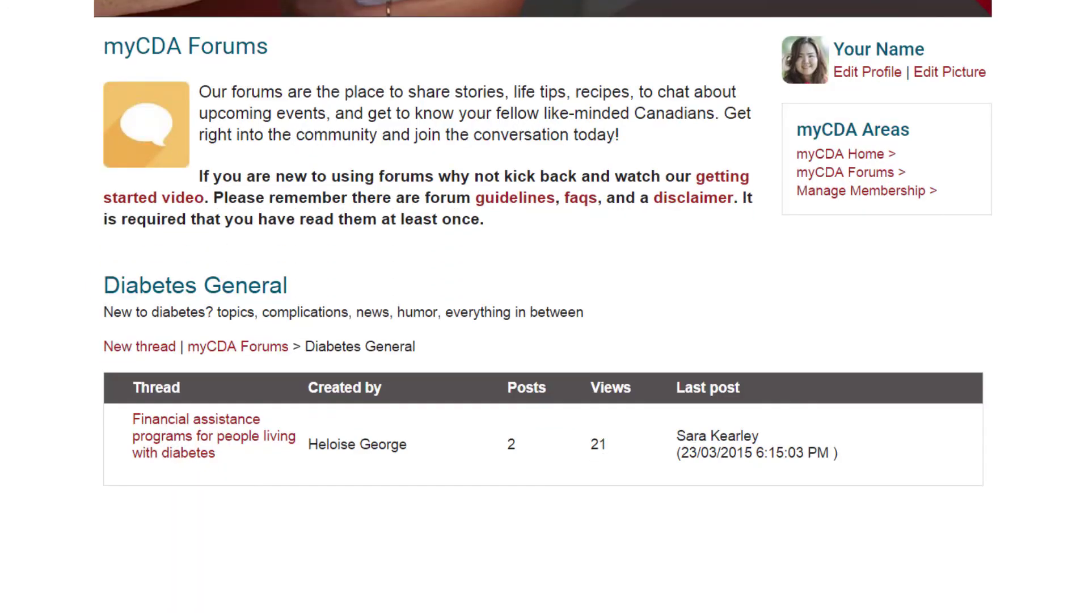
Post the thread 'This is my first time on a forum' asking for good black bean recipes
click(130, 350)
click(345, 223)
text(This is my)
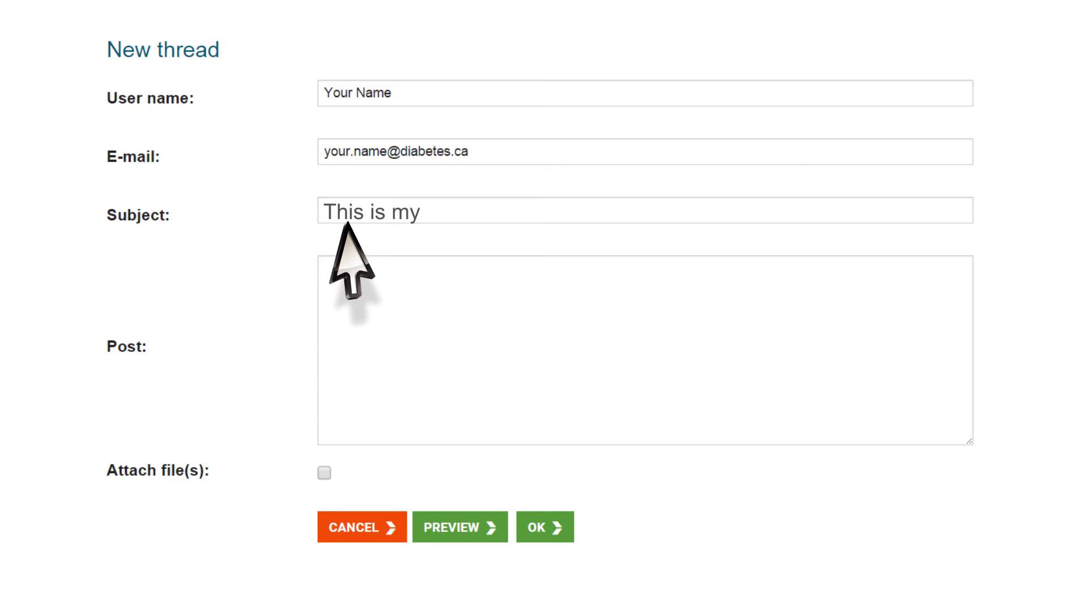
text( first time on a forum)
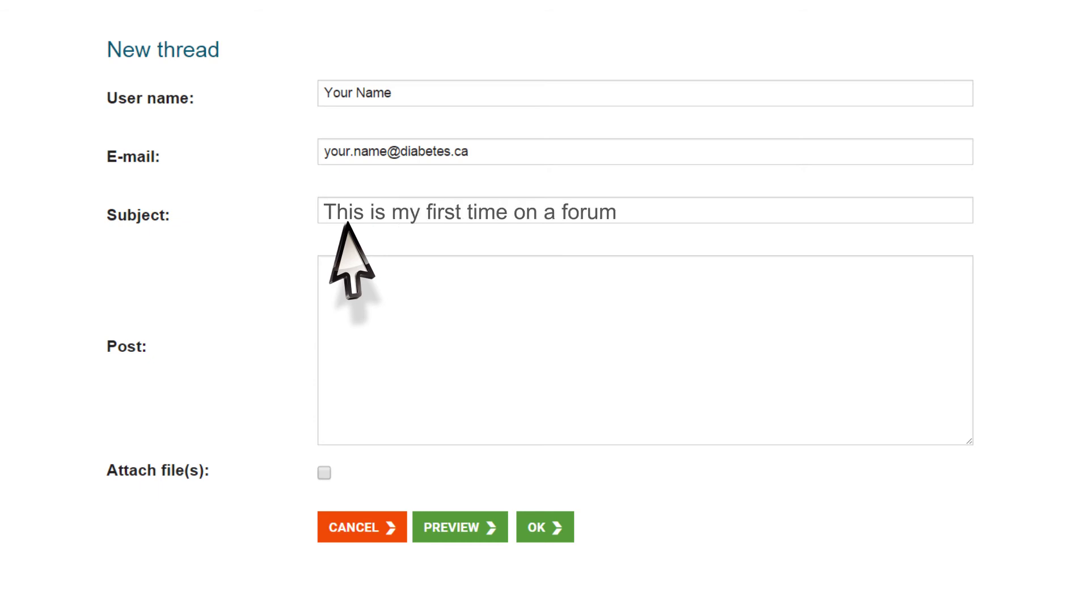
click(350, 404)
text(Hi, everyone! Anyone h)
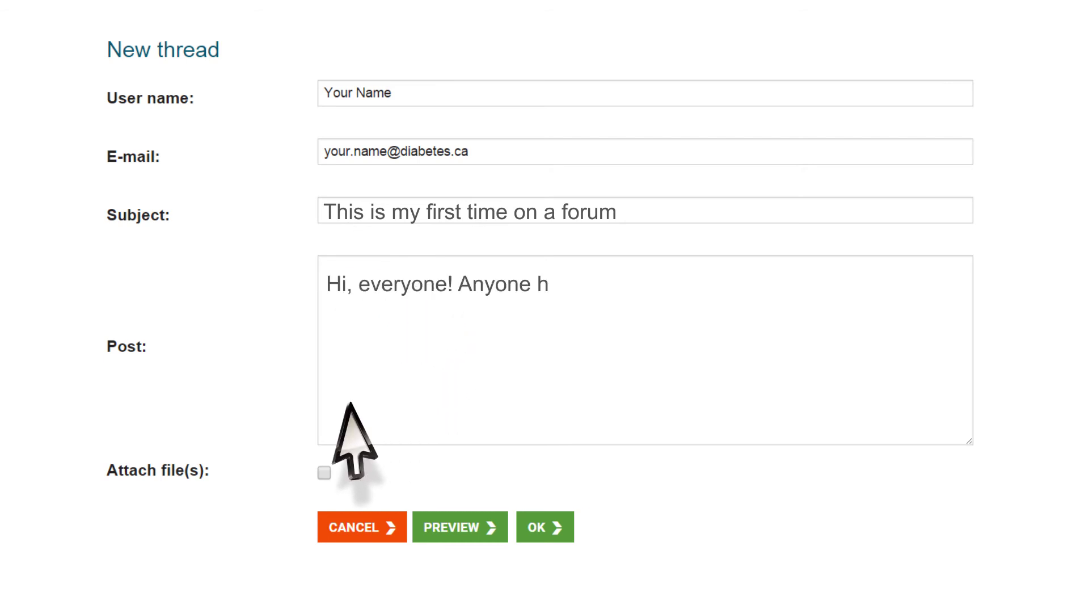
text(ave some good black bean recipes?)
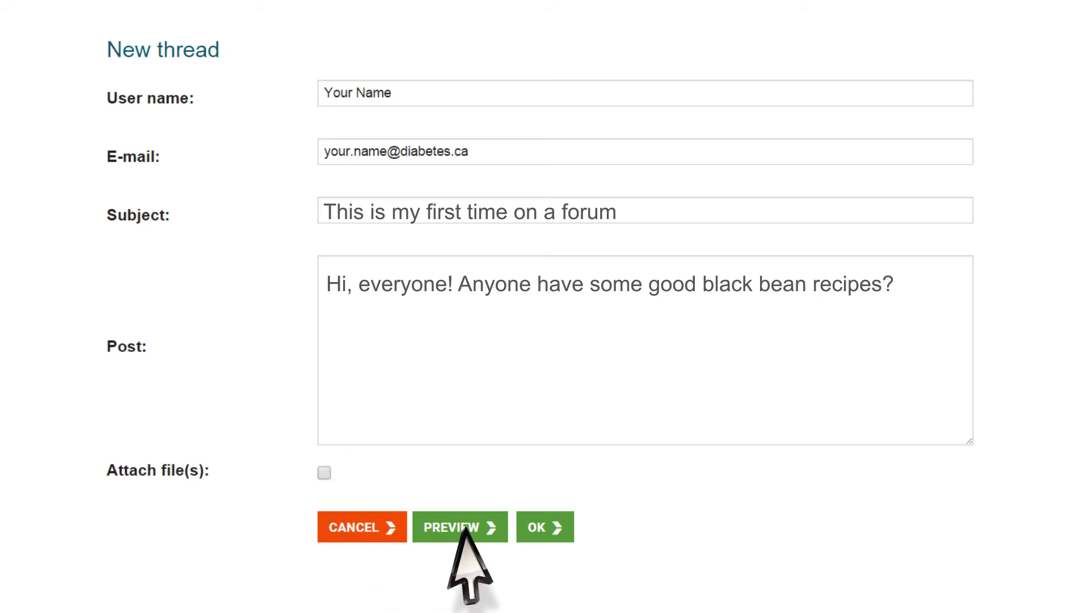
click(543, 528)
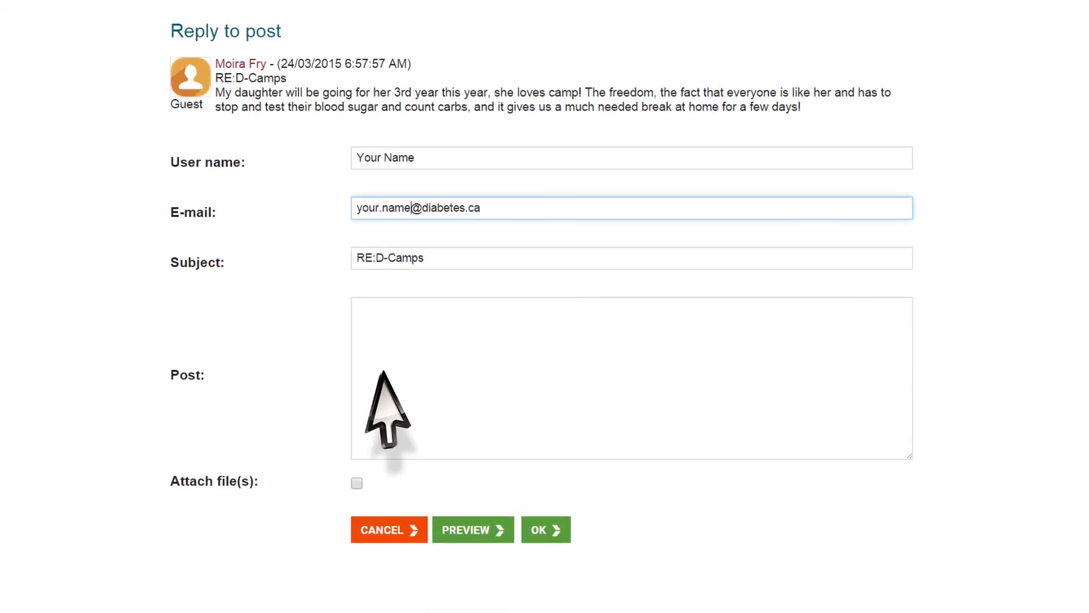
Reply 'I've been to D-CAMPs! The high ropes course is amazing.' in the D-Camps thread
text(I’ve been to D-CAMPs! The high ro)
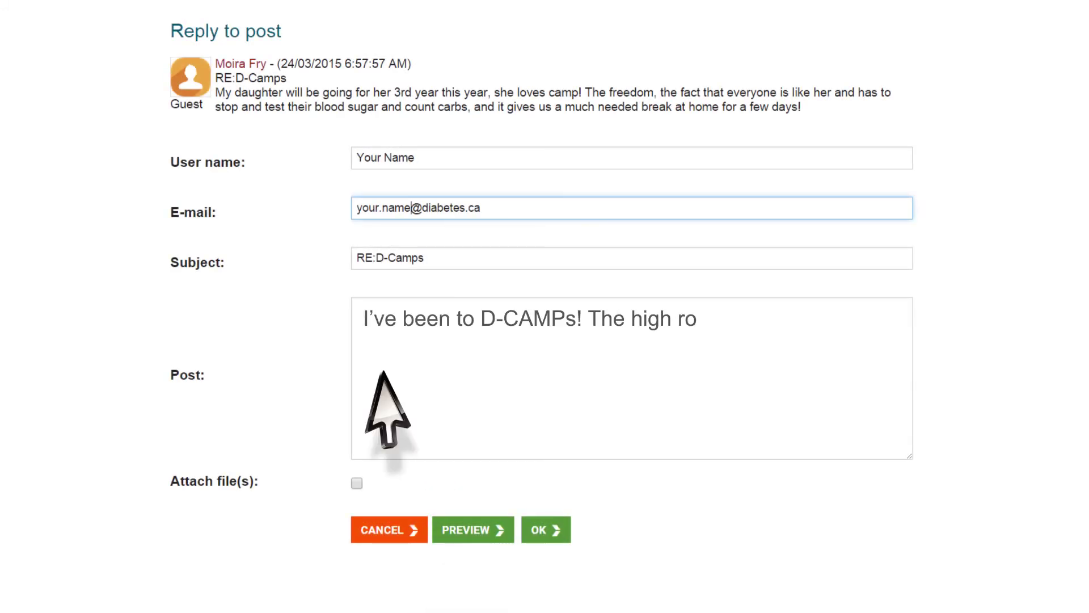
text(pes course is amazing.)
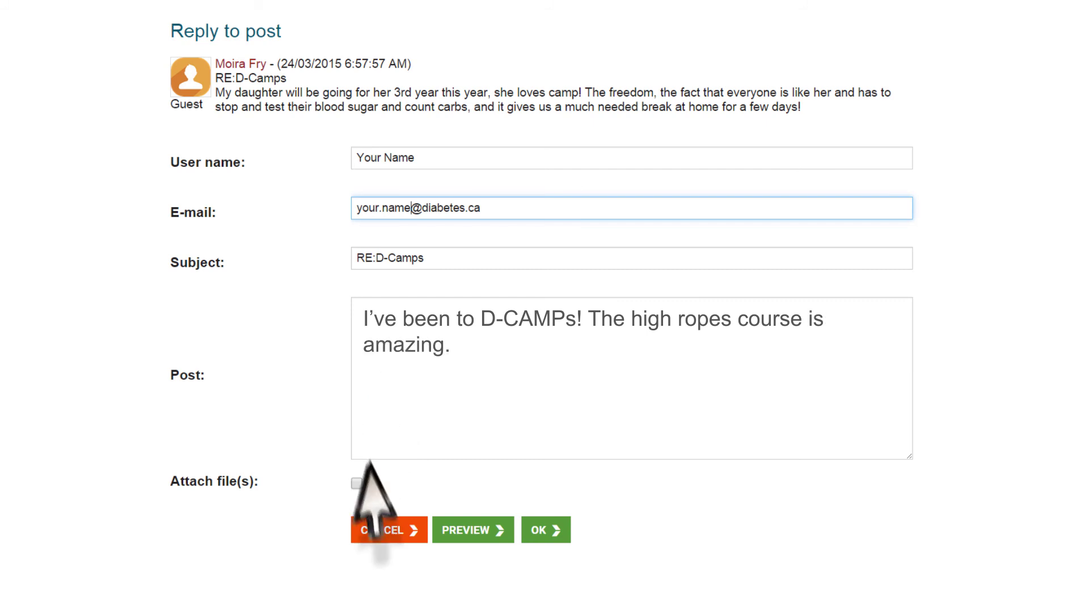
click(548, 529)
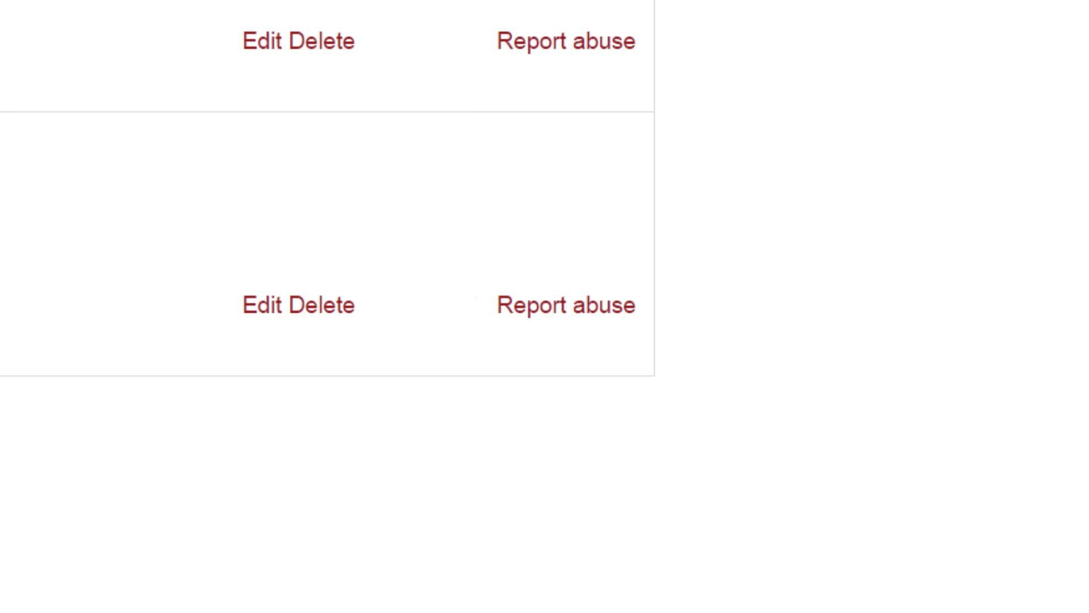
Report the magic beans spam reply with 'This guy is posting spam messages everywhere.'
click(527, 307)
text(This guy)
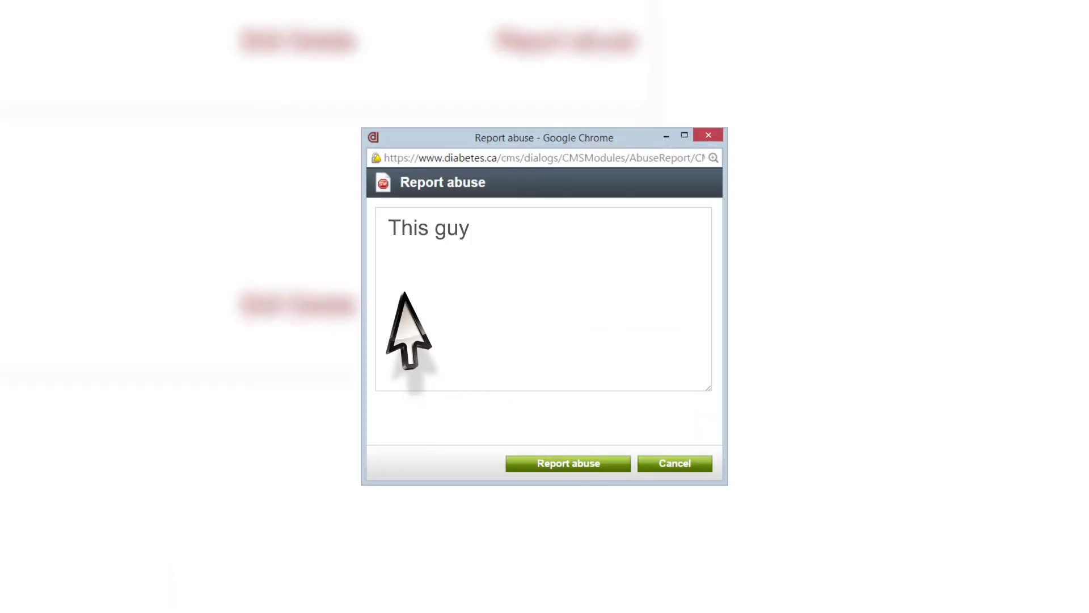
text( is posting spam messages everywhere.)
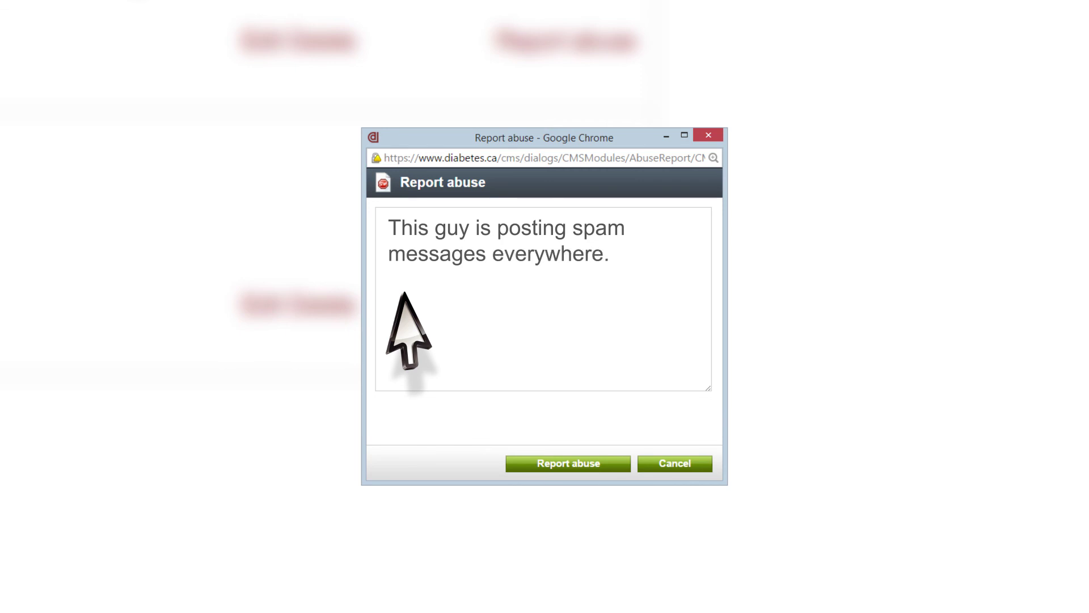
click(568, 465)
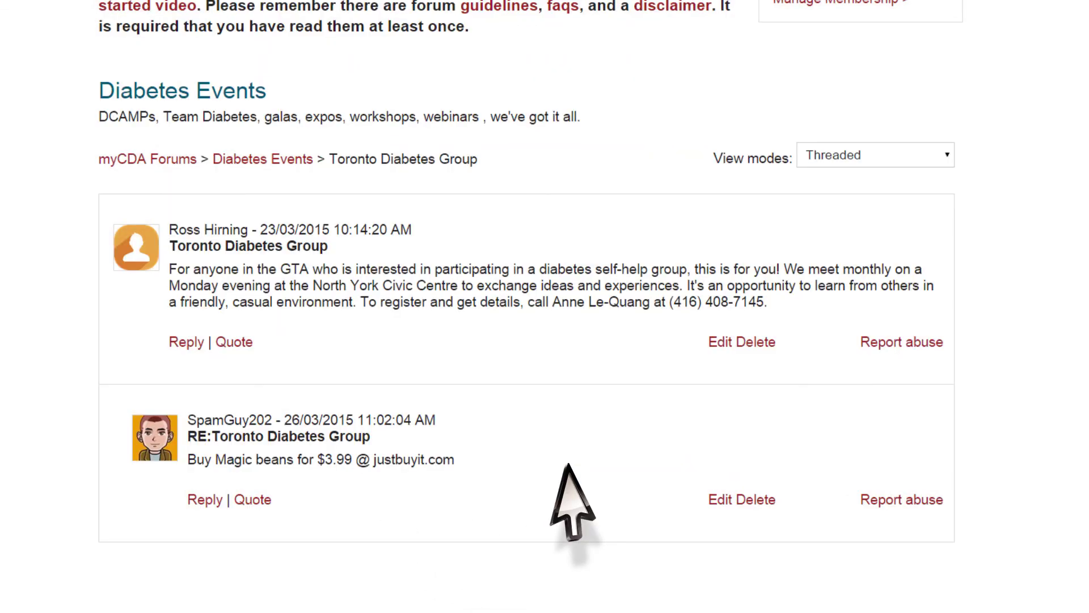